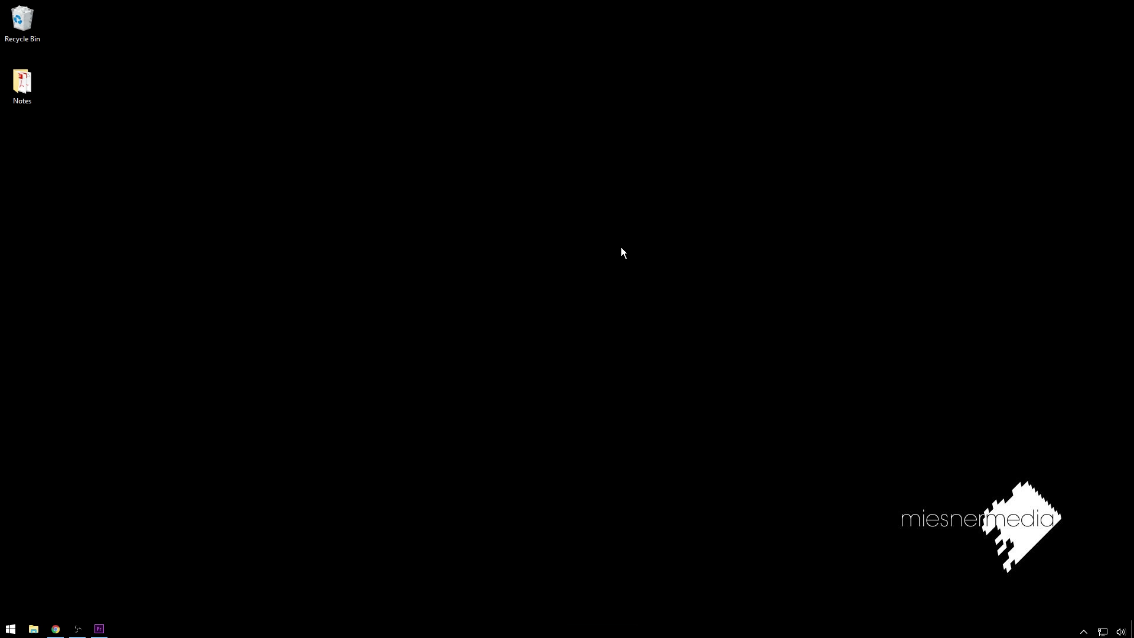
# Switch to the Premiere Pro window showing the 1st Draft_6 - Color02 fight sequence.
pyautogui.press('super+d')
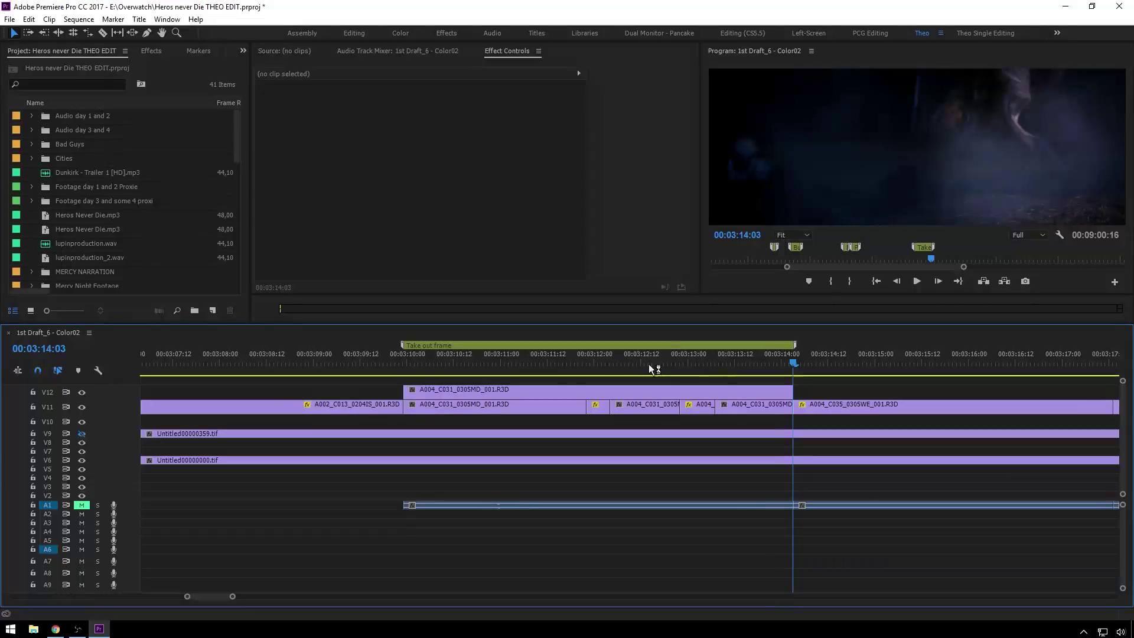
pyautogui.moveTo(637, 366); pyautogui.dragTo(562, 384)
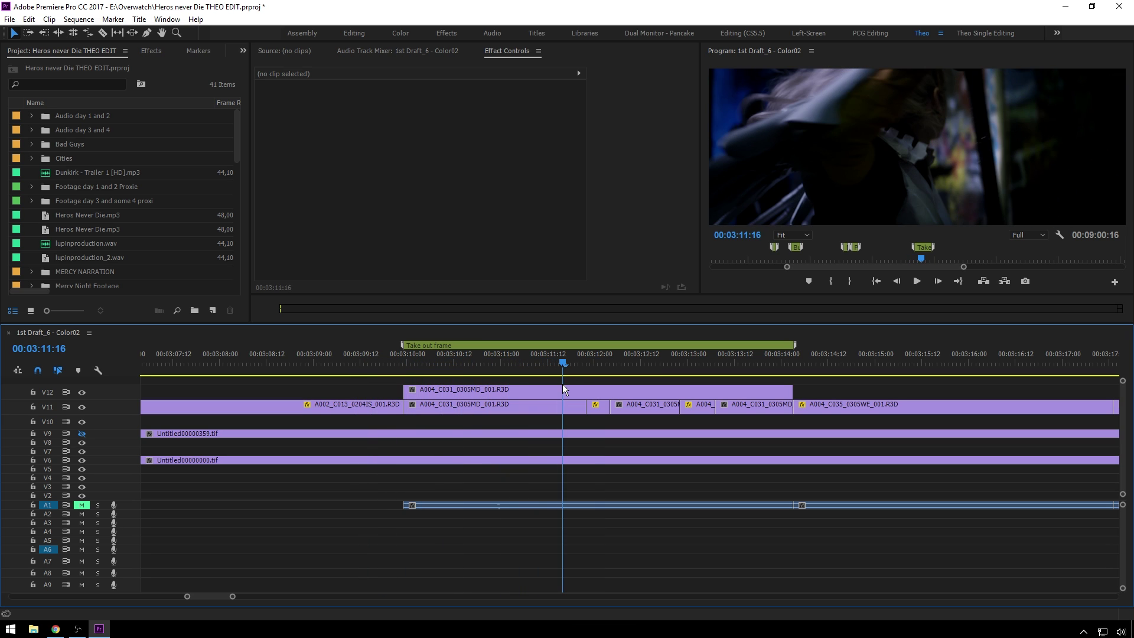
# Cut the upper V12 fight clip at the first hit near 3:12:00.
pyautogui.click(519, 388)
pyautogui.scroll(-2, 367, 195)
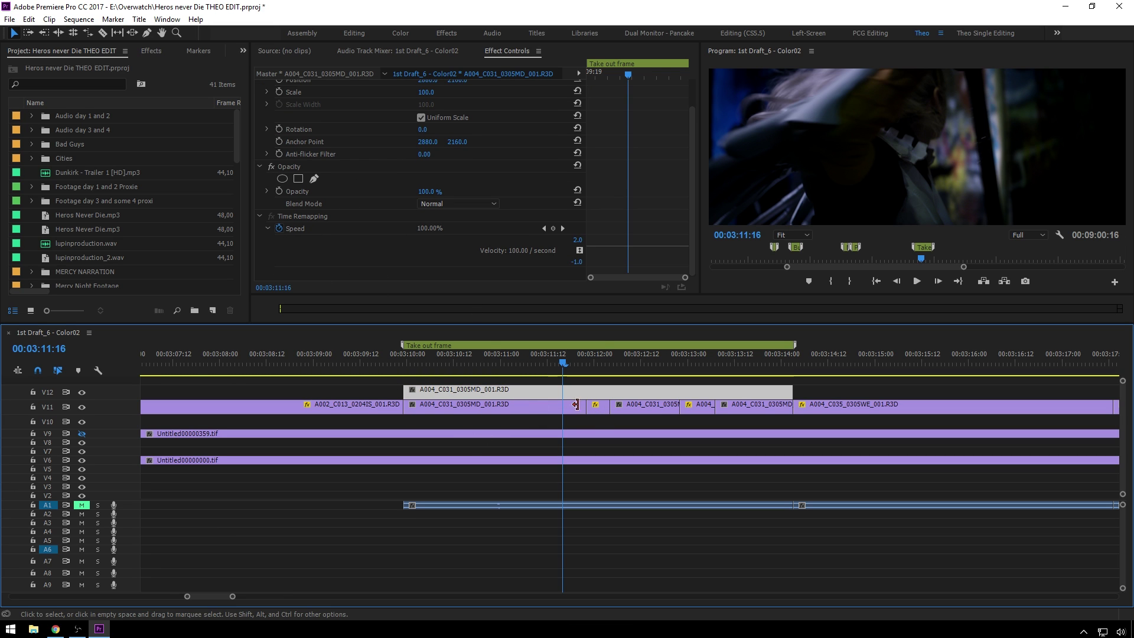
pyautogui.moveTo(609, 365)
pyautogui.mouseDown()
pyautogui.moveTo(558, 369)
pyautogui.moveTo(740, 376)
pyautogui.moveTo(560, 381)
pyautogui.moveTo(592, 378)
pyautogui.moveTo(577, 367)
pyautogui.moveTo(597, 362)
pyautogui.moveTo(551, 365)
pyautogui.moveTo(603, 367)
pyautogui.moveTo(586, 367)
pyautogui.mouseUp()
pyautogui.press('Right')
pyautogui.press('Right')
pyautogui.press('Right')
pyautogui.press('Right')
pyautogui.press('Right')
pyautogui.press('c')
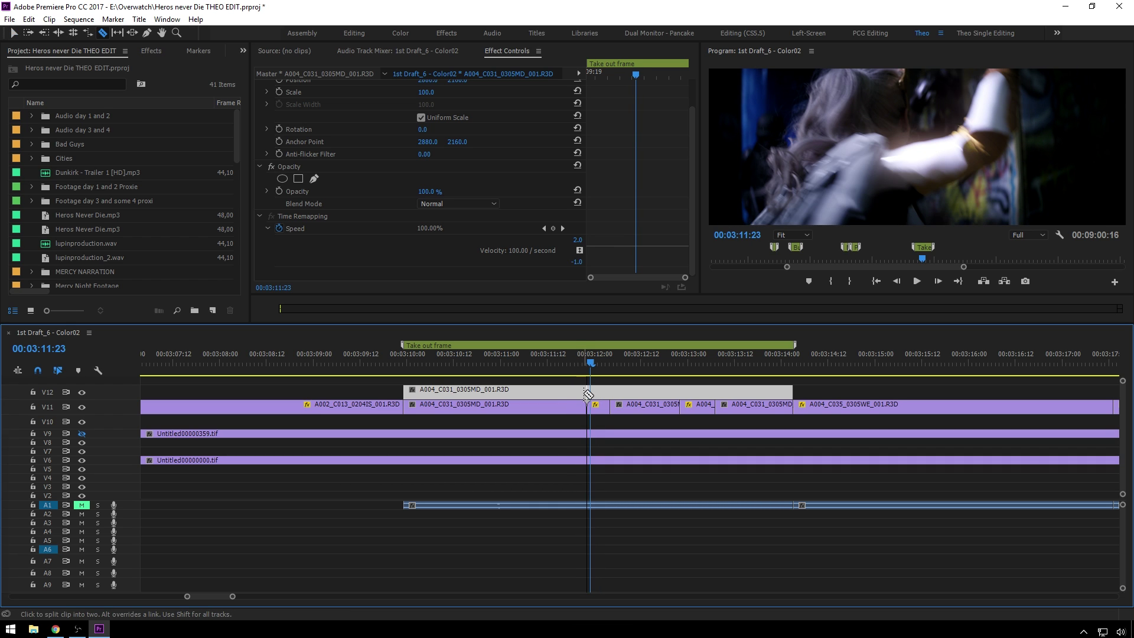
pyautogui.click(587, 390)
# Cut V12 again at the second hit and select the short piece between the cuts.
pyautogui.press('Right')
pyautogui.press('v')
pyautogui.moveTo(596, 367); pyautogui.dragTo(619, 370)
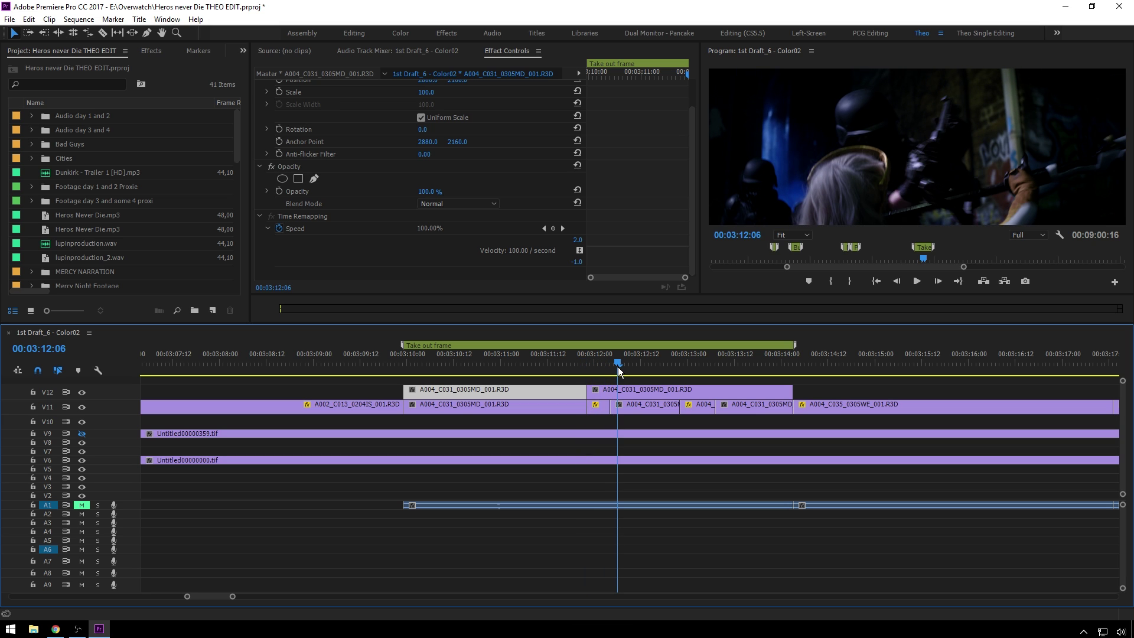
pyautogui.hotkey('ctrl', 'k')
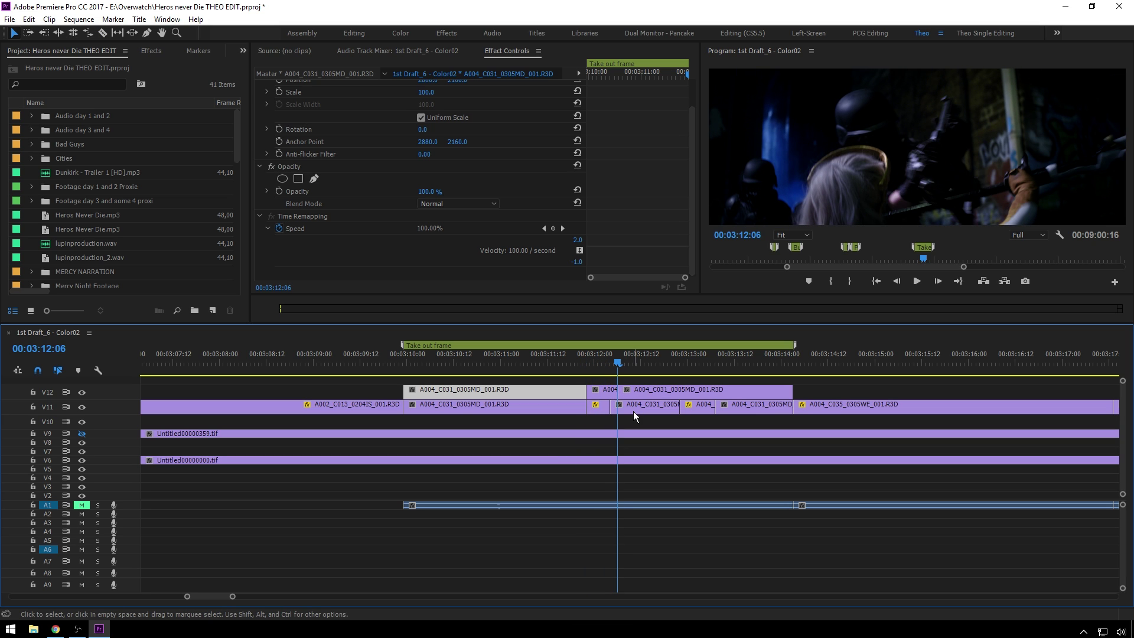
pyautogui.click(600, 392)
pyautogui.moveTo(600, 361); pyautogui.dragTo(613, 363)
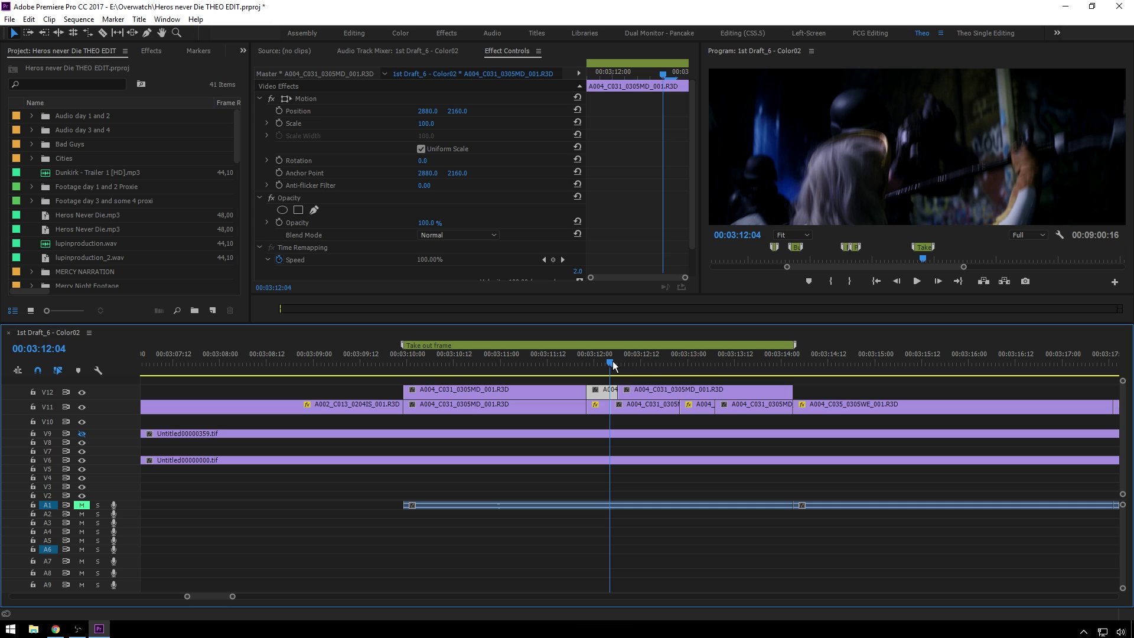
# Set the short V12 piece's speed to 130% via Speed/Duration.
pyautogui.rightClick(607, 392)
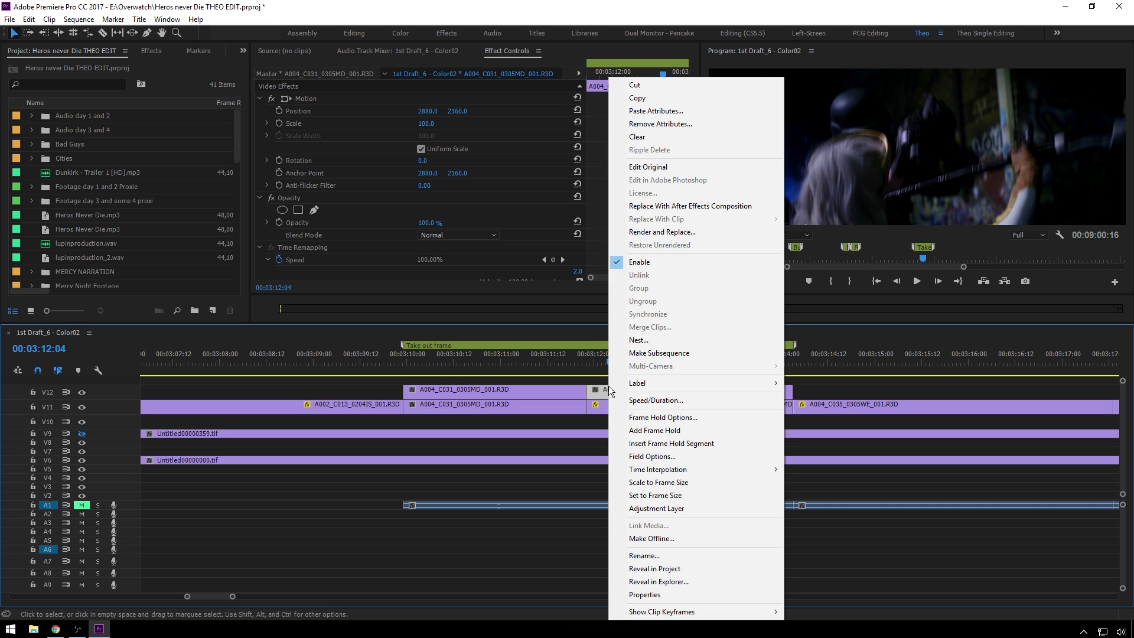
pyautogui.click(590, 385)
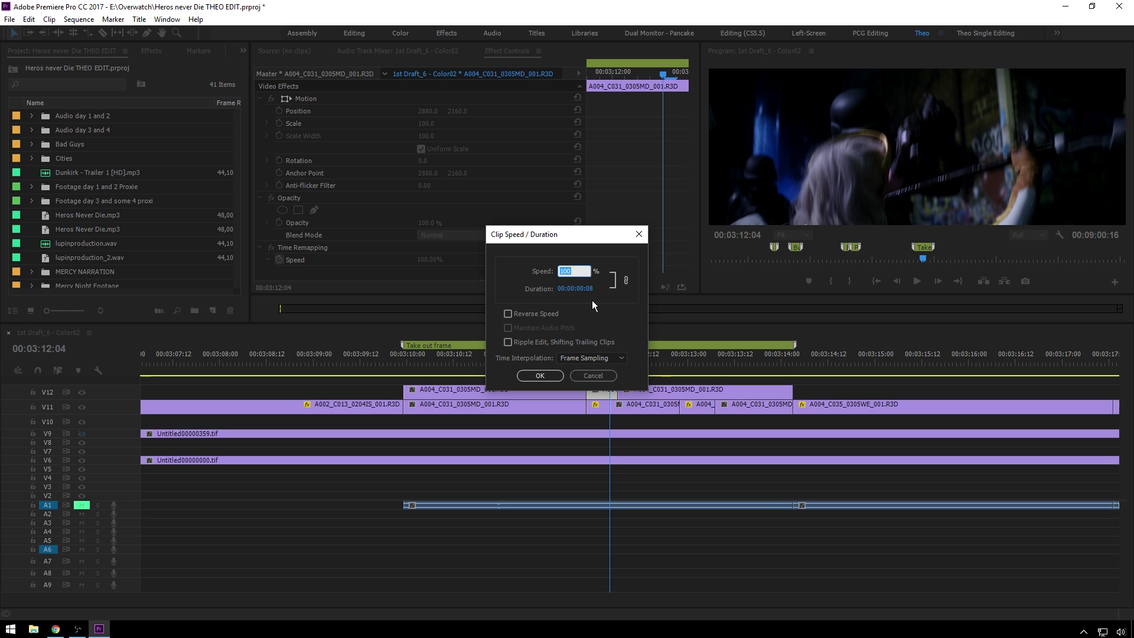
pyautogui.press('Return')
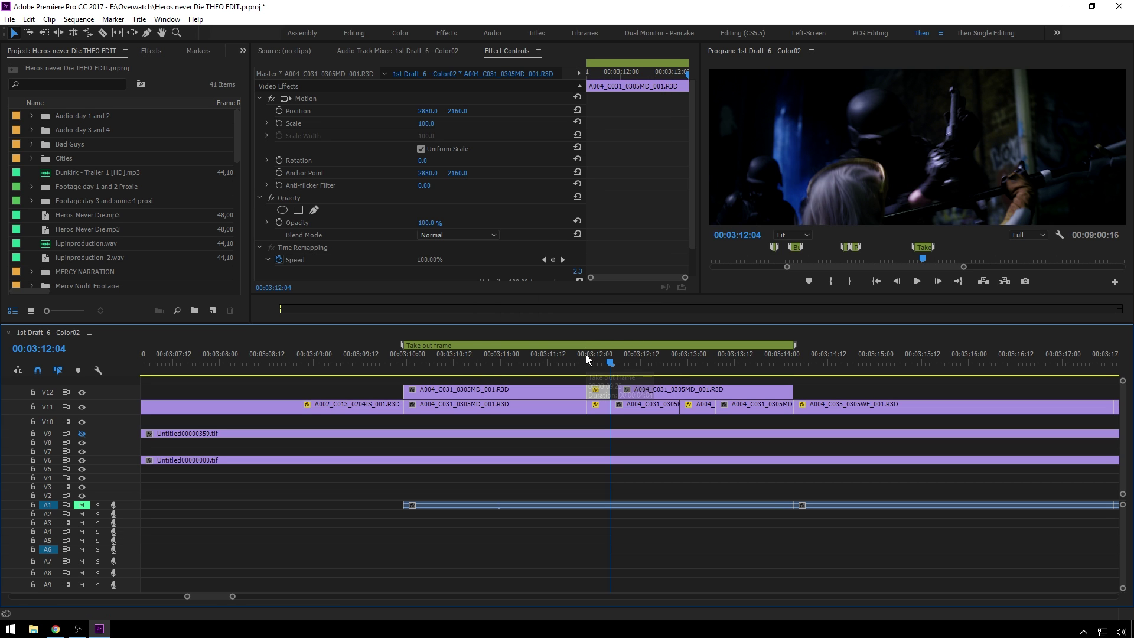
pyautogui.moveTo(585, 357); pyautogui.dragTo(617, 362)
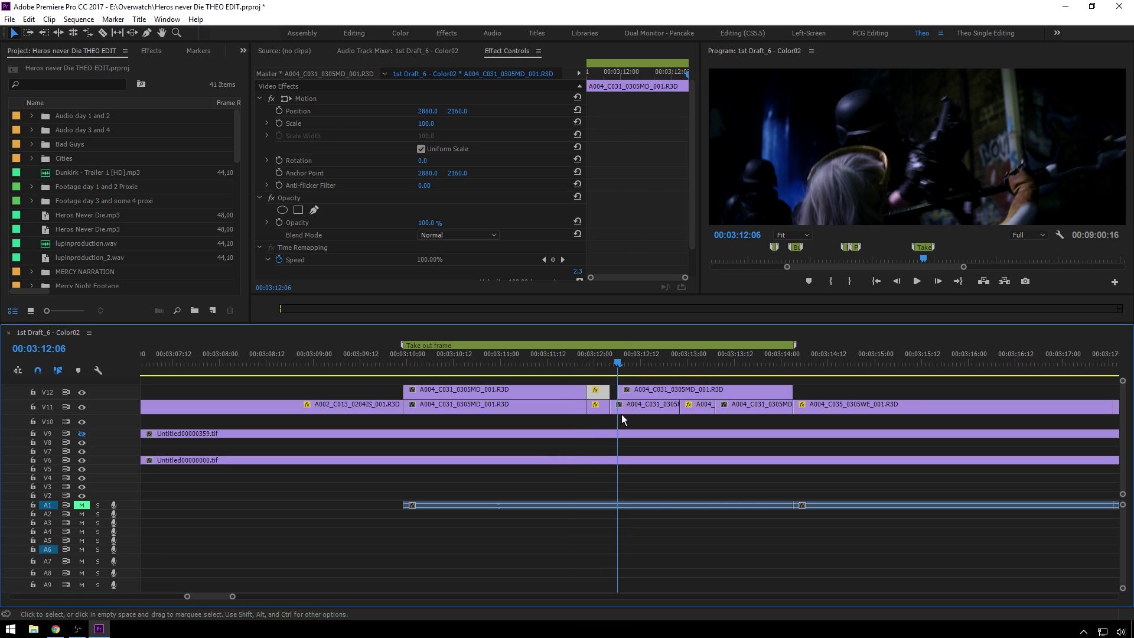
# Trim the start of the following V12 piece and slide it left to close the gap.
pyautogui.keyDown('alt'); pyautogui.scroll(4, 615, 417); pyautogui.keyUp('alt')
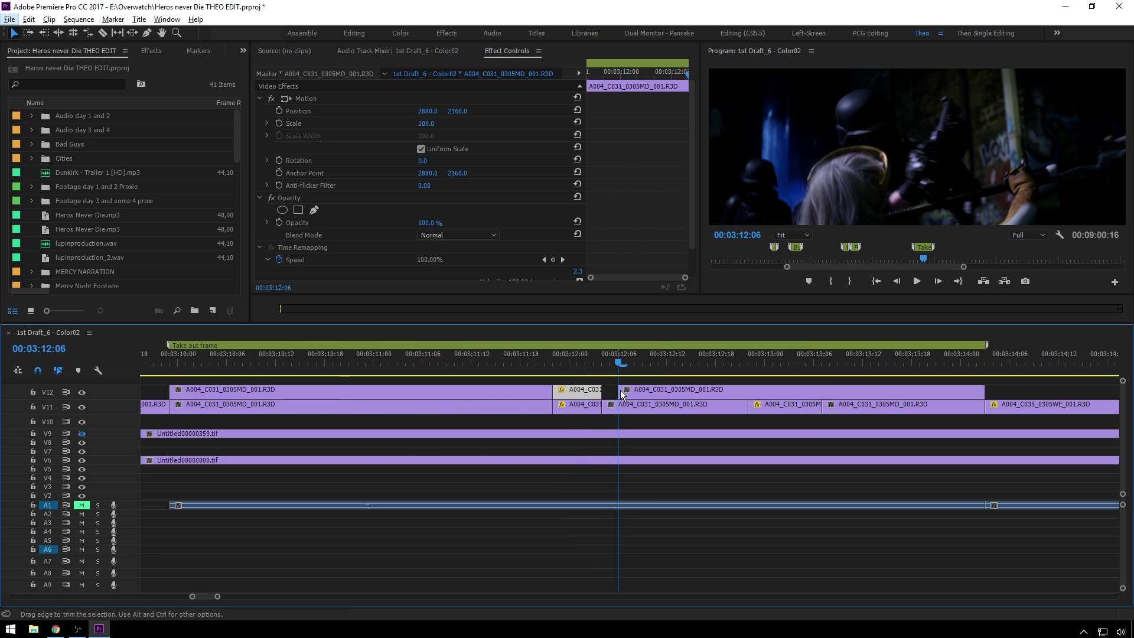
pyautogui.moveTo(621, 395); pyautogui.dragTo(635, 387)
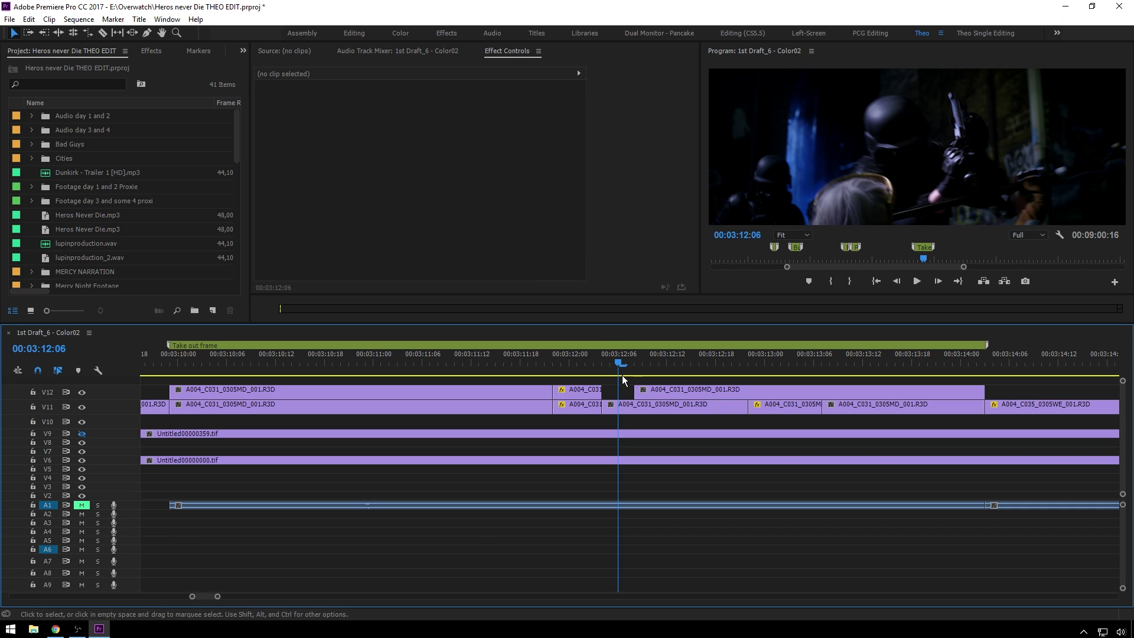
pyautogui.click(635, 370)
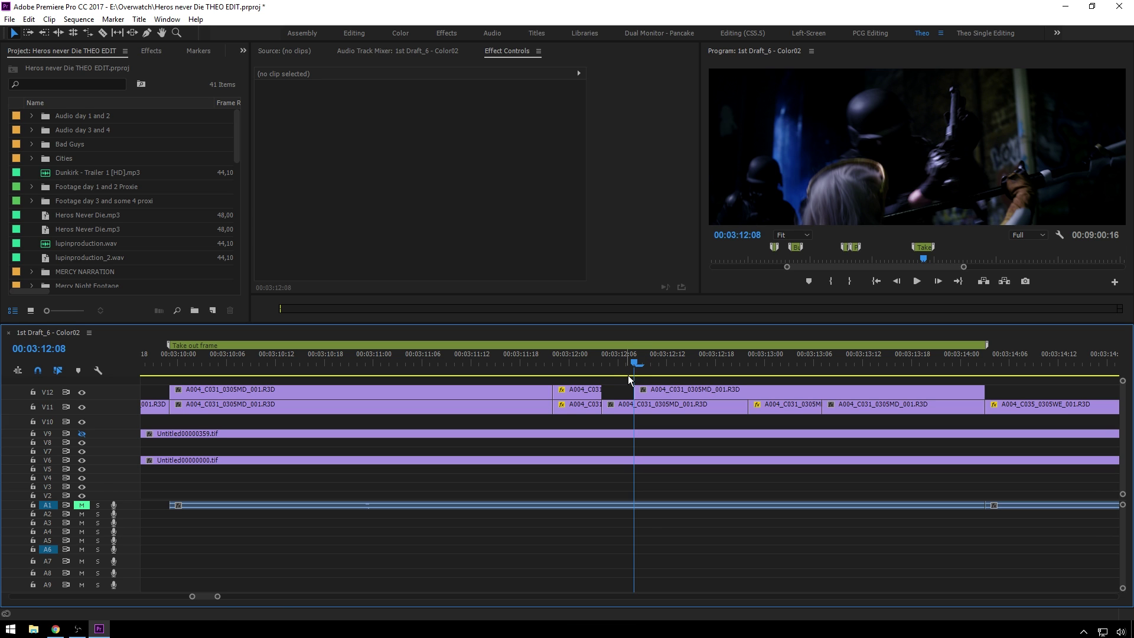
pyautogui.moveTo(658, 391); pyautogui.dragTo(171, 365)
pyautogui.press('space')
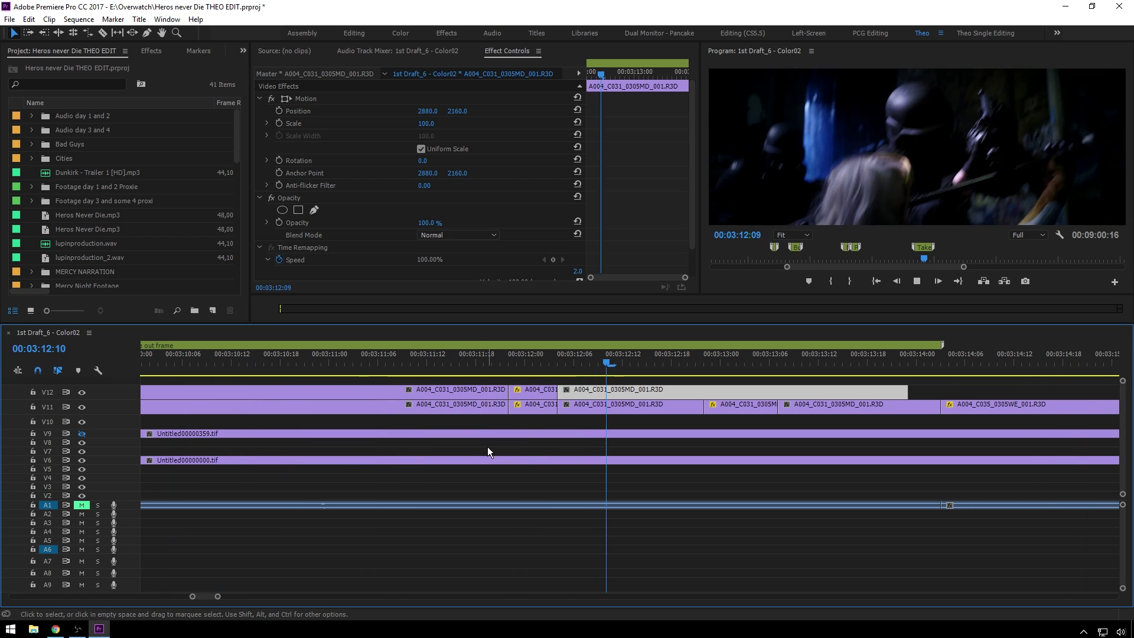
pyautogui.press('space')
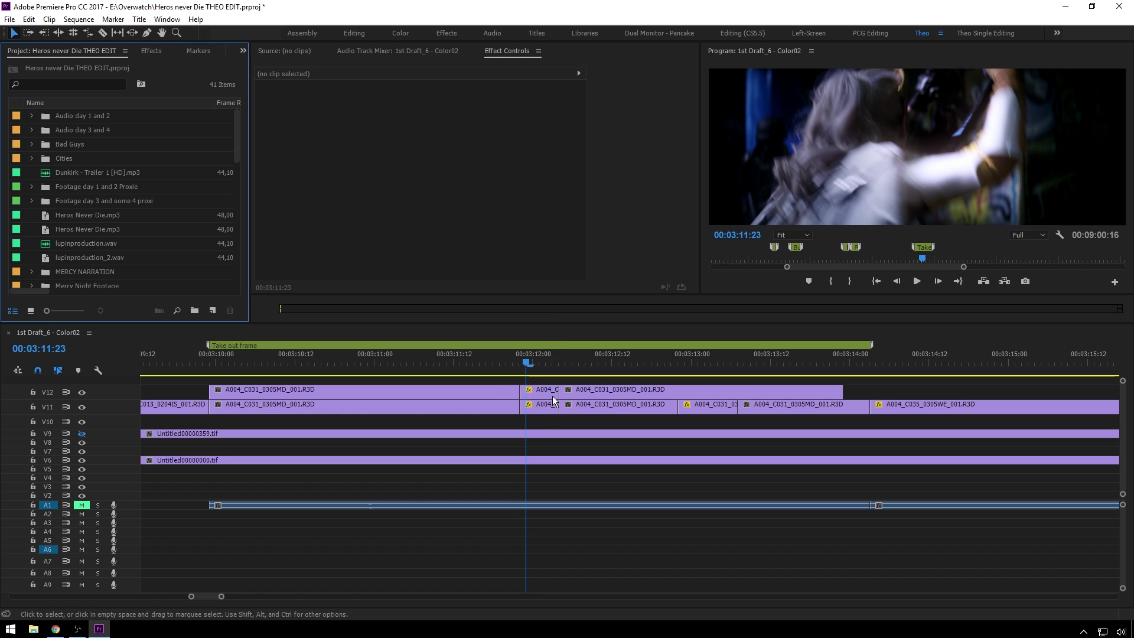
pyautogui.click(550, 392)
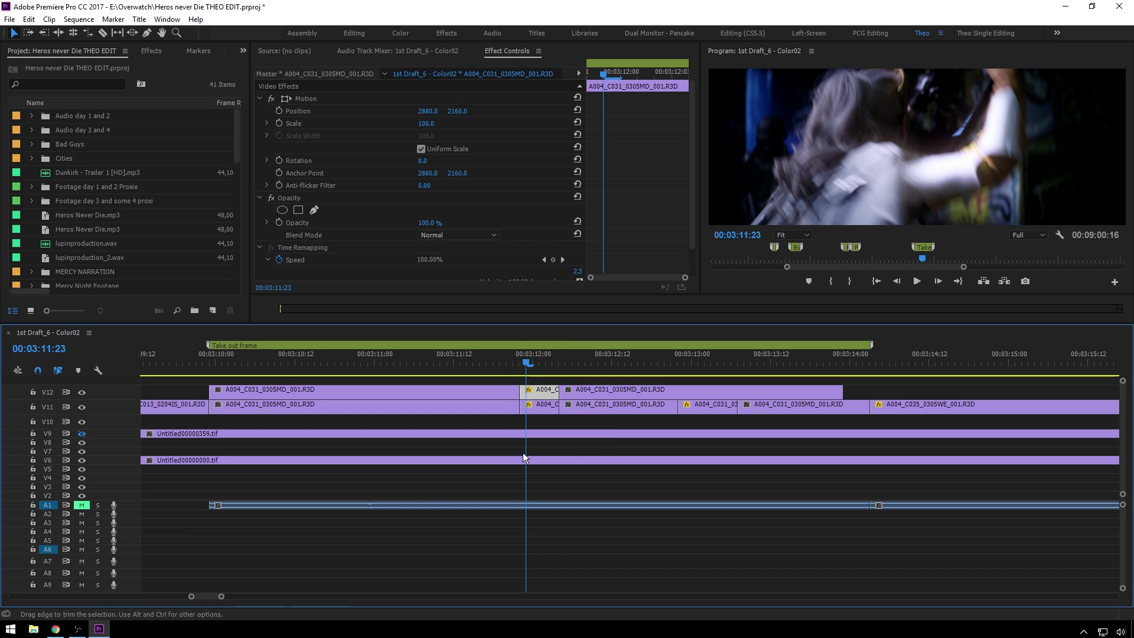
pyautogui.moveTo(528, 370); pyautogui.dragTo(657, 364)
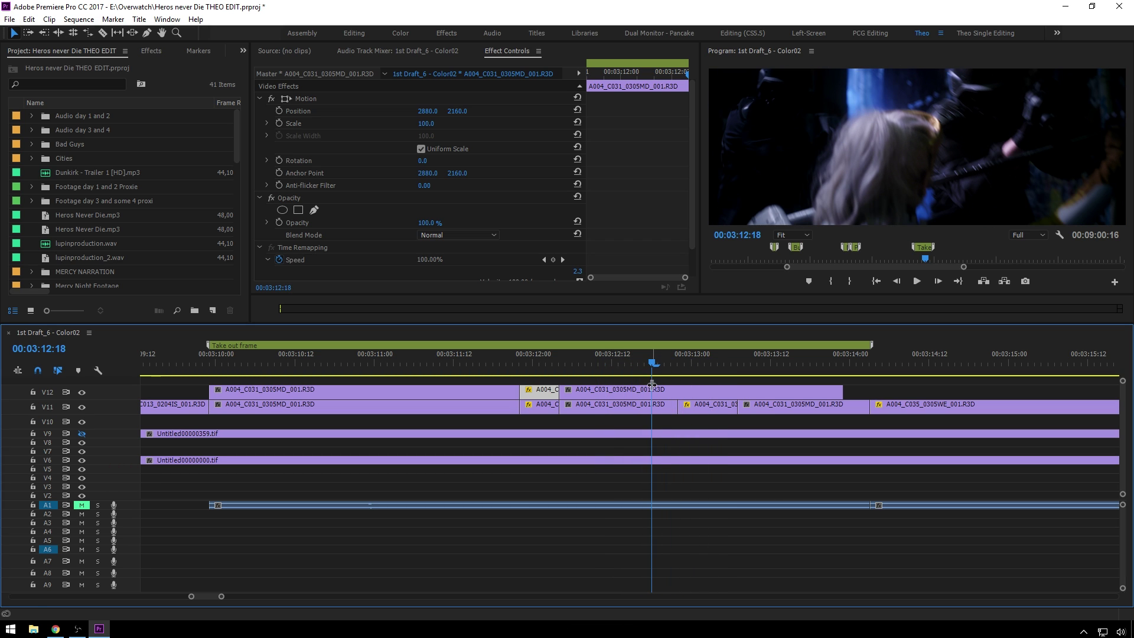
# Split the V12 clip at 00:03:12:21 and again at the next hit, 00:03:13:03.
pyautogui.click(652, 387)
pyautogui.click(672, 363)
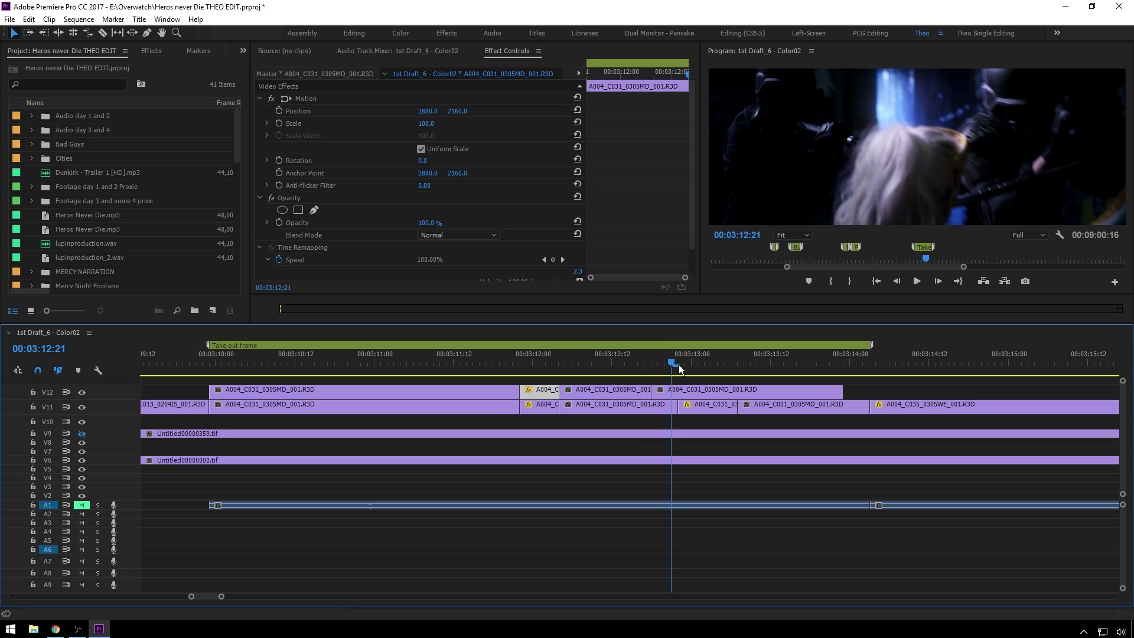
pyautogui.moveTo(679, 368); pyautogui.dragTo(718, 367)
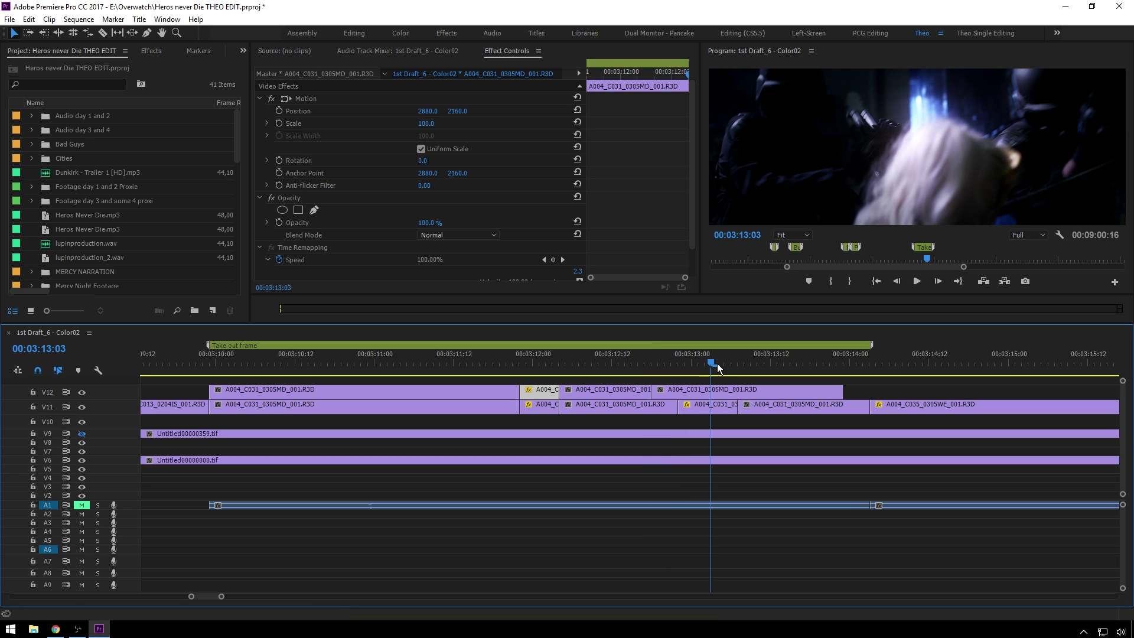
pyautogui.click(712, 390)
pyautogui.moveTo(712, 370); pyautogui.dragTo(723, 390)
# Speed the short V12 piece to 130% with Ctrl+R and slide the next piece left.
pyautogui.click(670, 393)
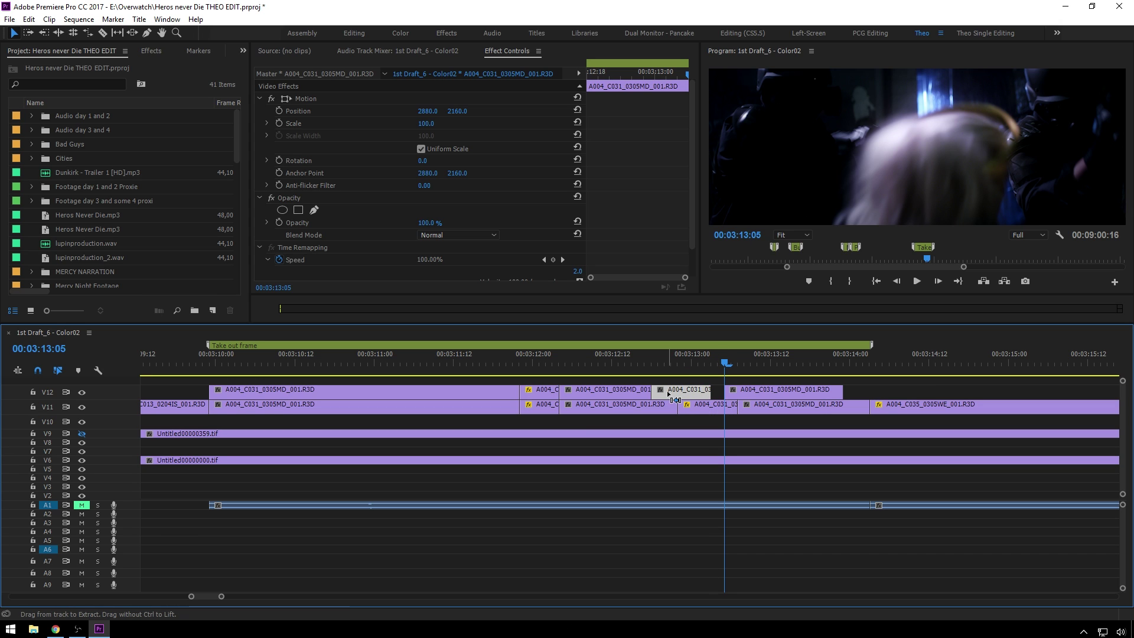
pyautogui.hotkey('ctrl', 'r')
pyautogui.write('150')
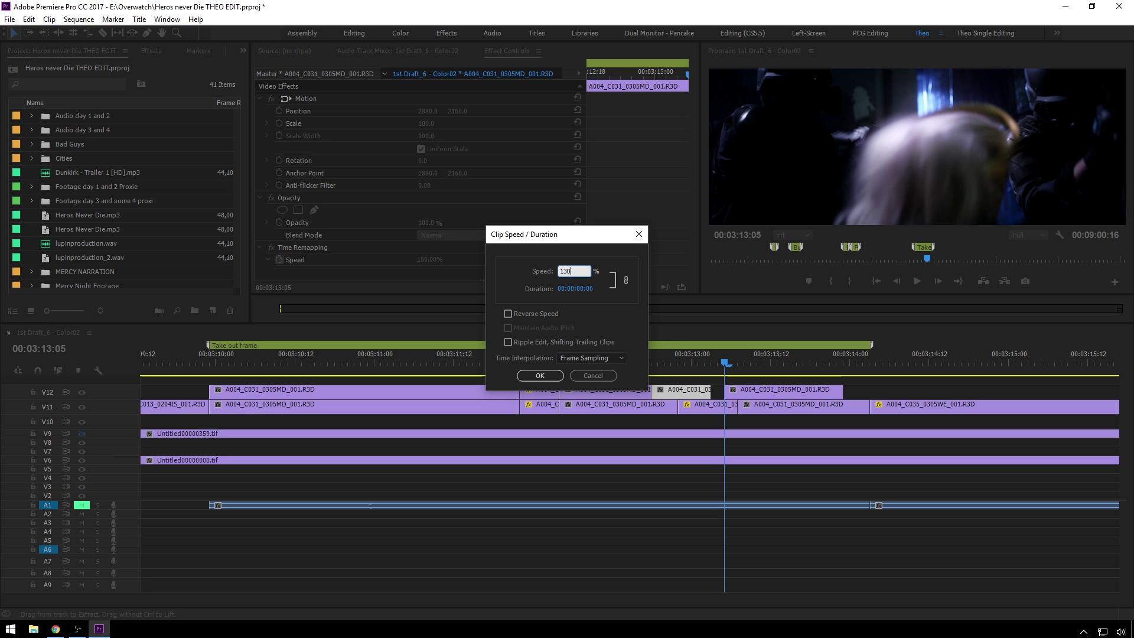
pyautogui.press('Return')
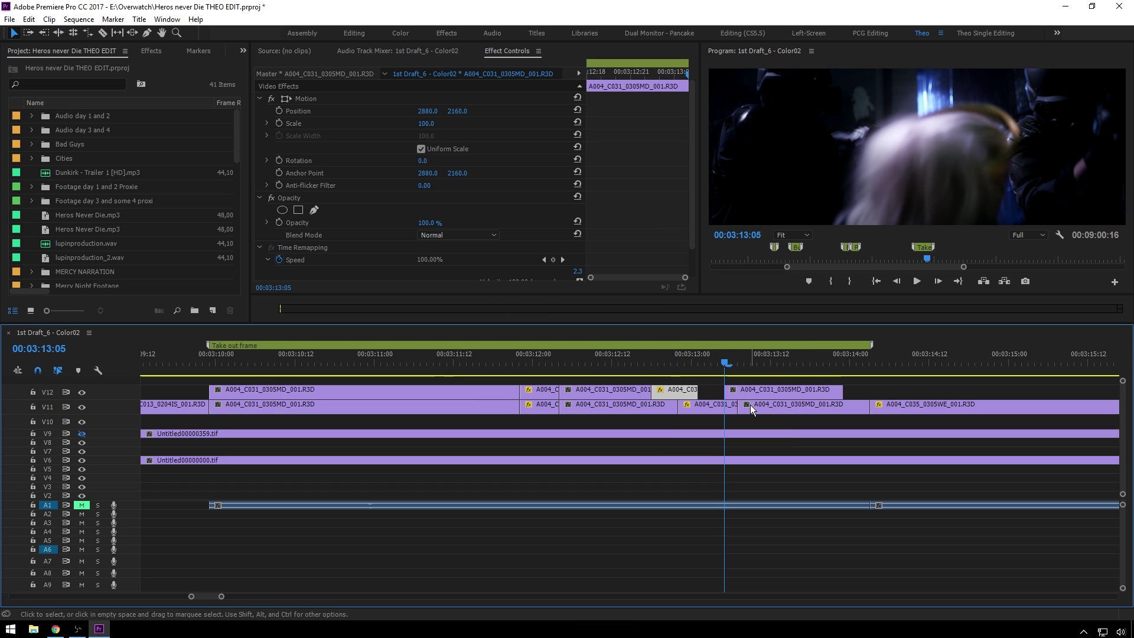
pyautogui.moveTo(752, 396); pyautogui.dragTo(731, 392)
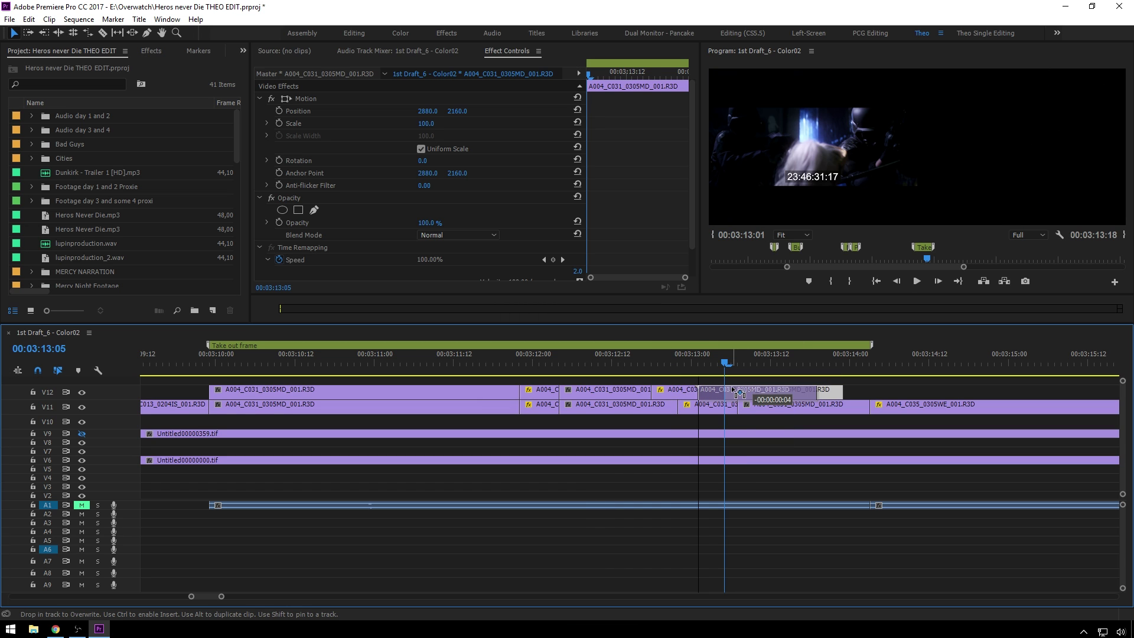
# Extend the final V12 piece's tail 5 frames to meet the V11 edit, making it 00:00:00:23.
pyautogui.click(613, 359)
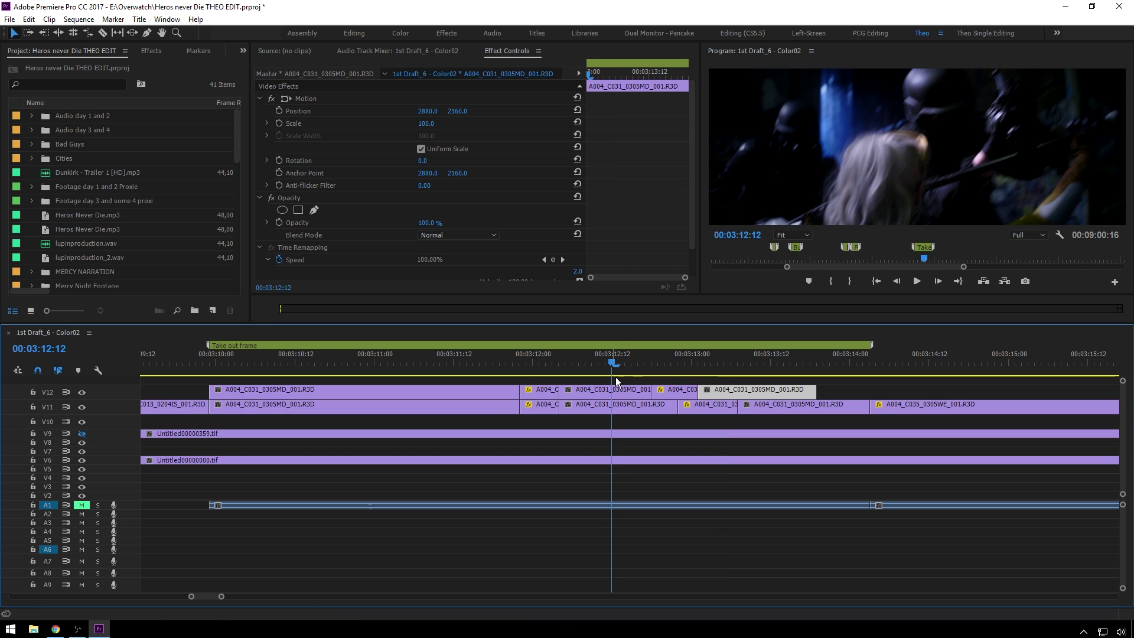
pyautogui.click(616, 391)
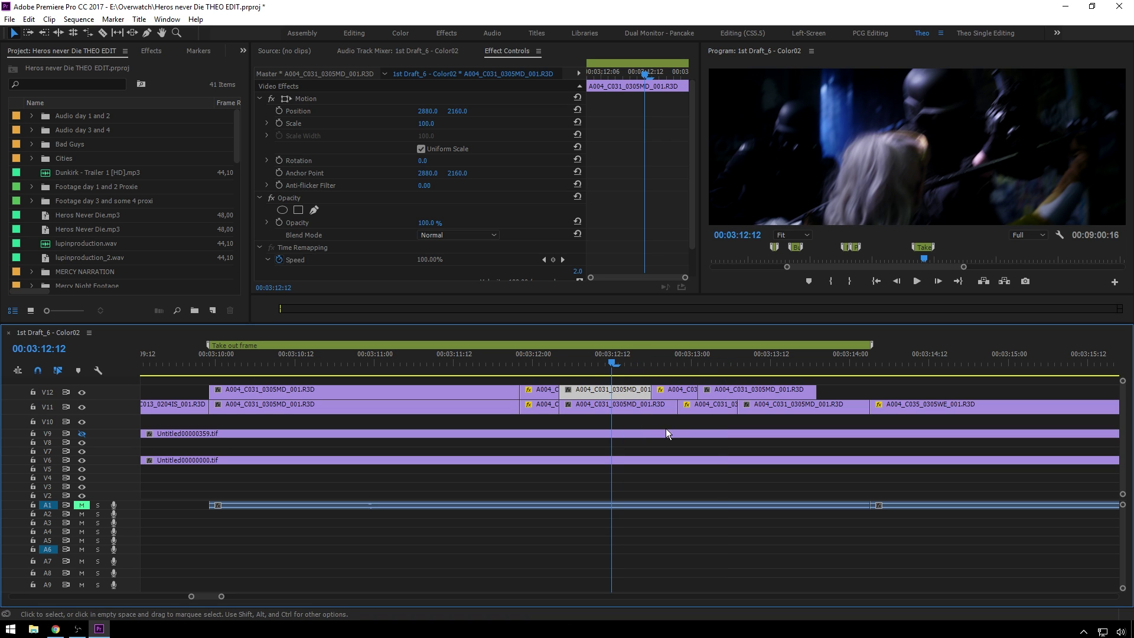
pyautogui.moveTo(818, 392); pyautogui.dragTo(872, 391)
pyautogui.moveTo(775, 364); pyautogui.dragTo(433, 392)
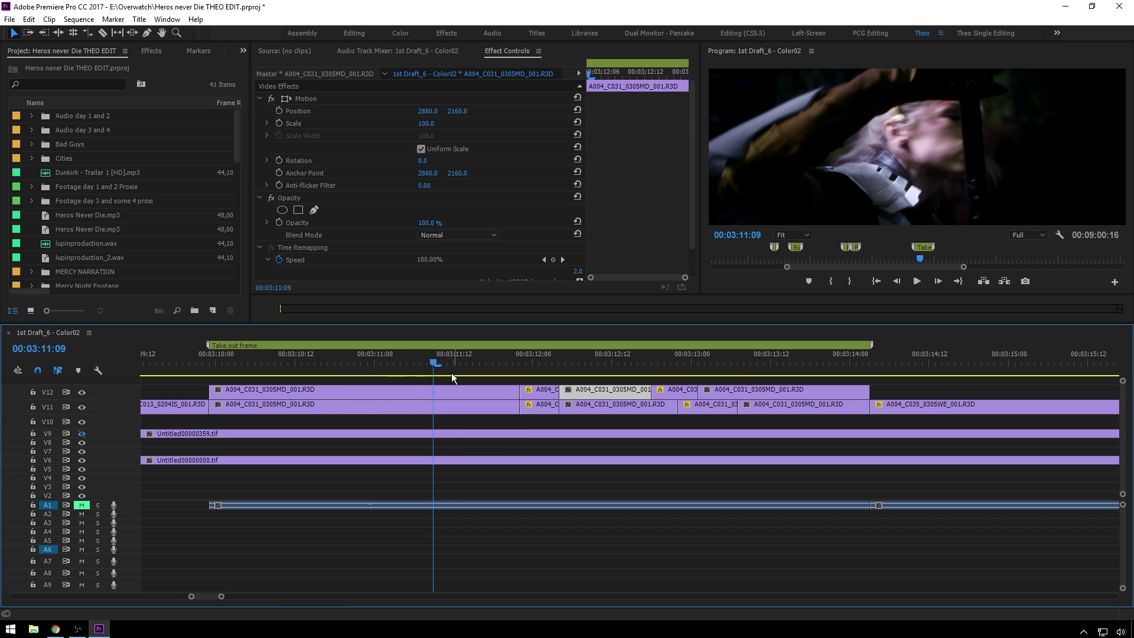
# Review the cuts, then open V11 clip A004_C035_0305WE_001.R3D in the Source monitor at full range.
pyautogui.click(482, 365)
pyautogui.moveTo(690, 364); pyautogui.dragTo(699, 364)
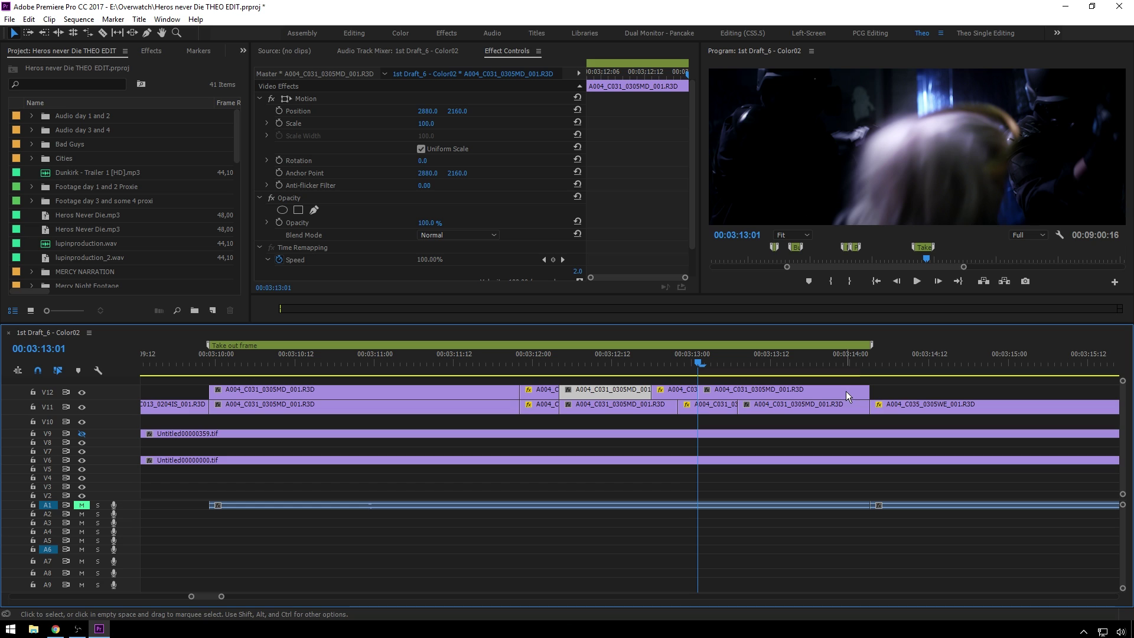
pyautogui.scroll(2, 1002, 450)
pyautogui.click(983, 385)
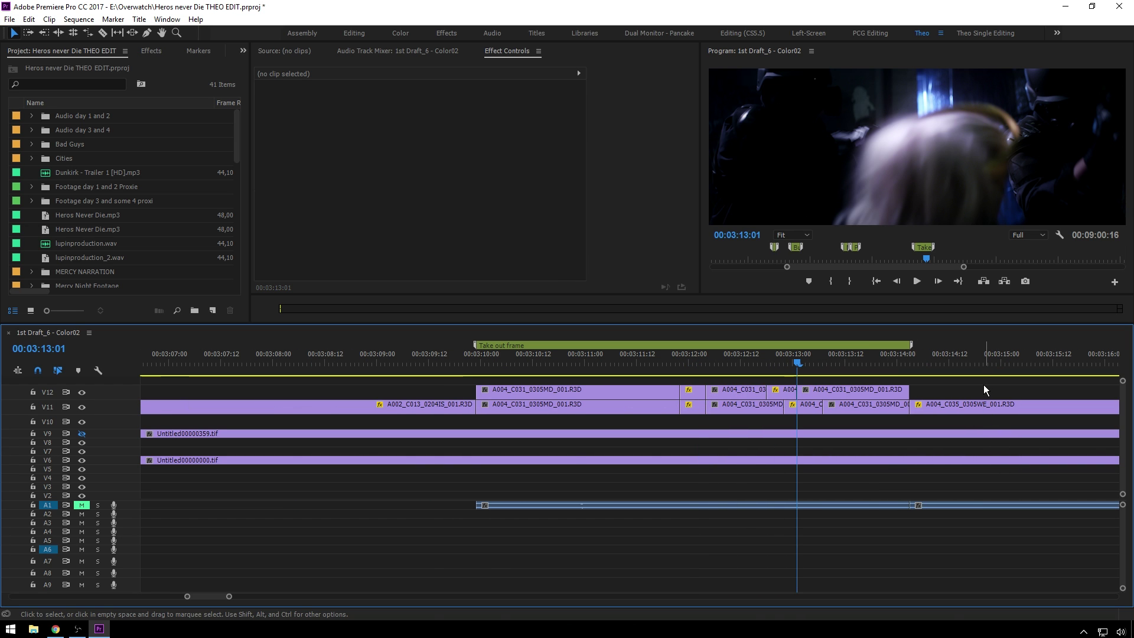
pyautogui.scroll(-3, 945, 387)
pyautogui.click(902, 409)
pyautogui.doubleClick(902, 409)
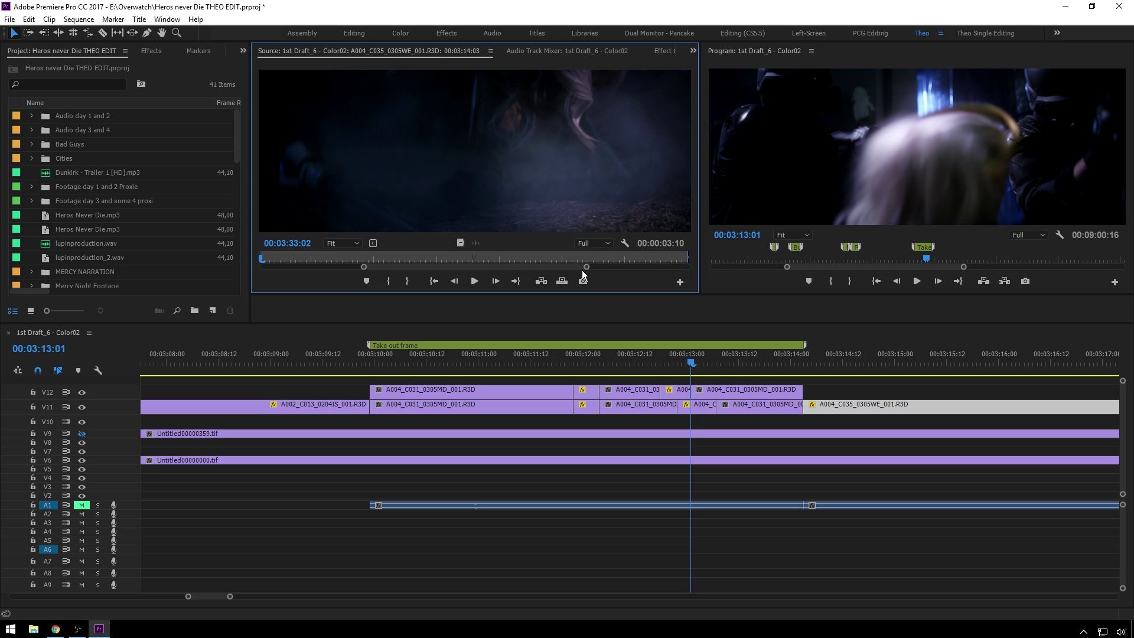
pyautogui.moveTo(586, 267); pyautogui.dragTo(769, 271)
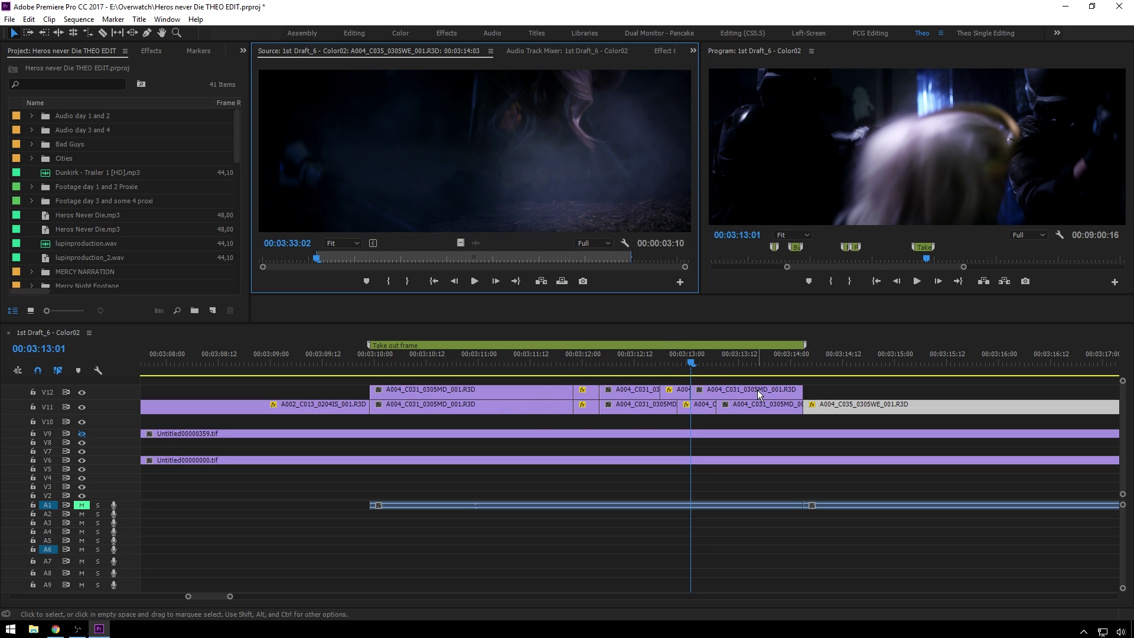
# Load V12 clip A004_C031_0305MD_001.R3D into the Source monitor and show its full length.
pyautogui.doubleClick(462, 395)
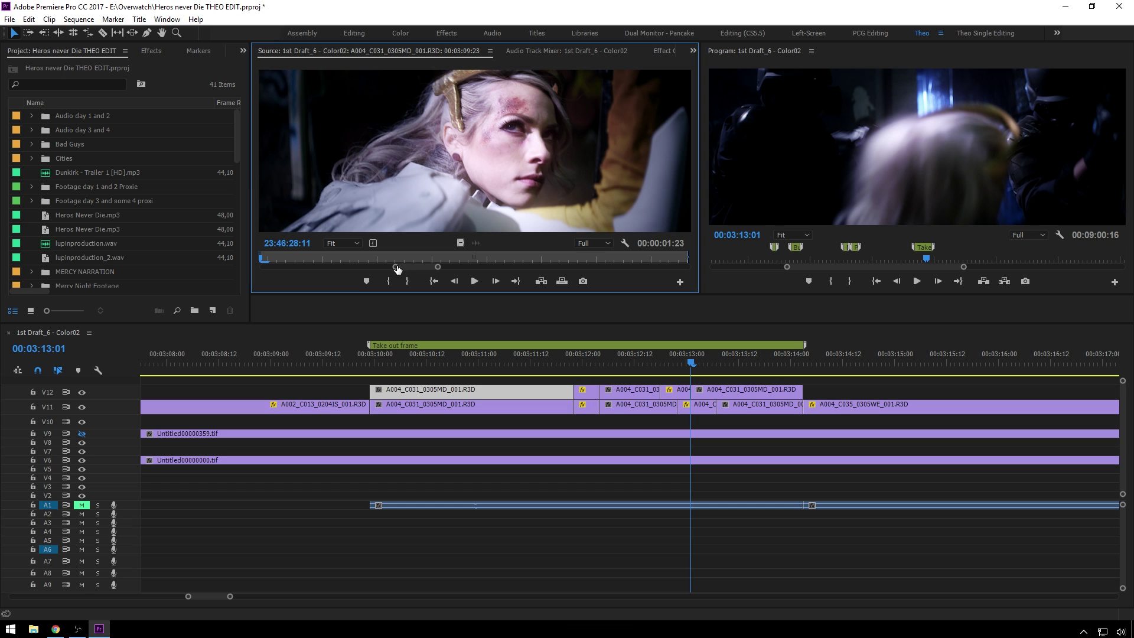
pyautogui.moveTo(395, 267); pyautogui.dragTo(198, 272)
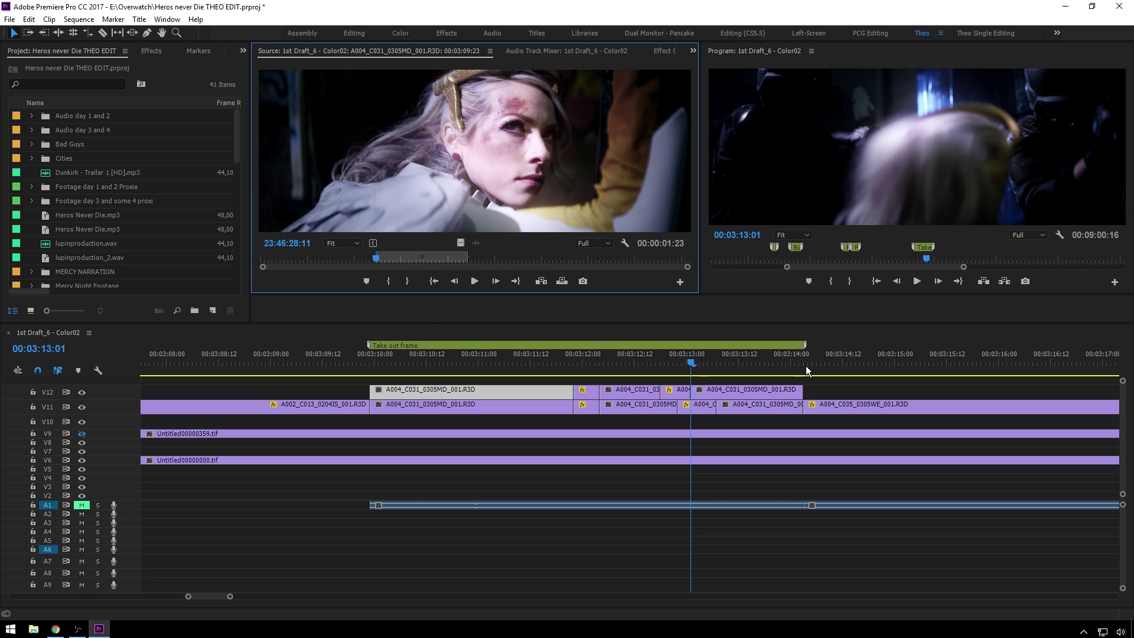
pyautogui.click(849, 381)
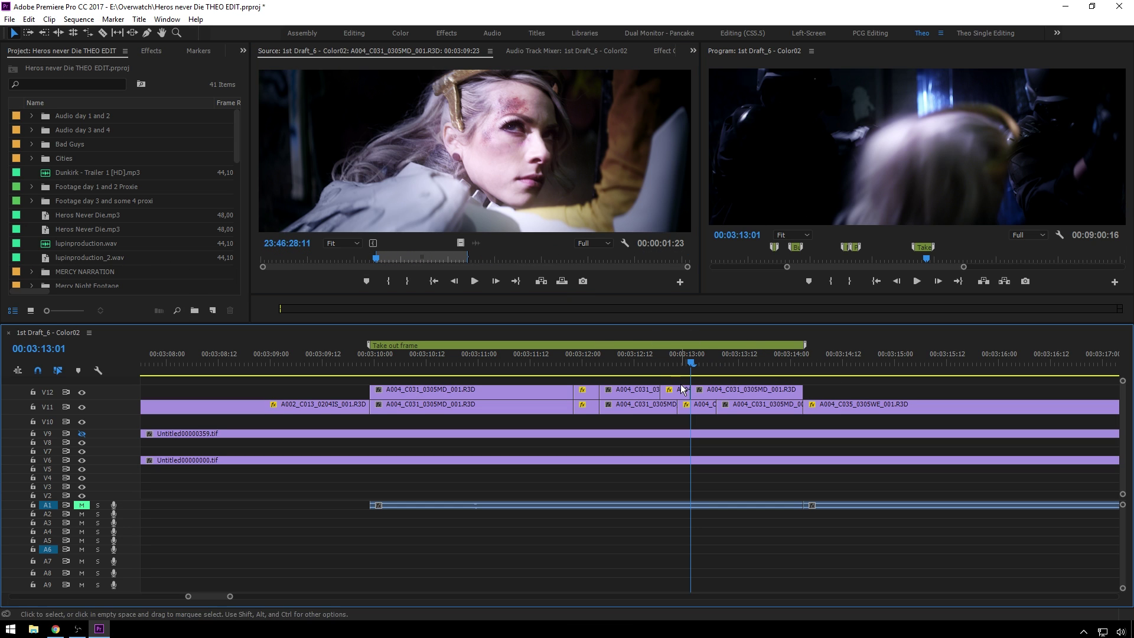
pyautogui.moveTo(691, 364); pyautogui.dragTo(388, 369)
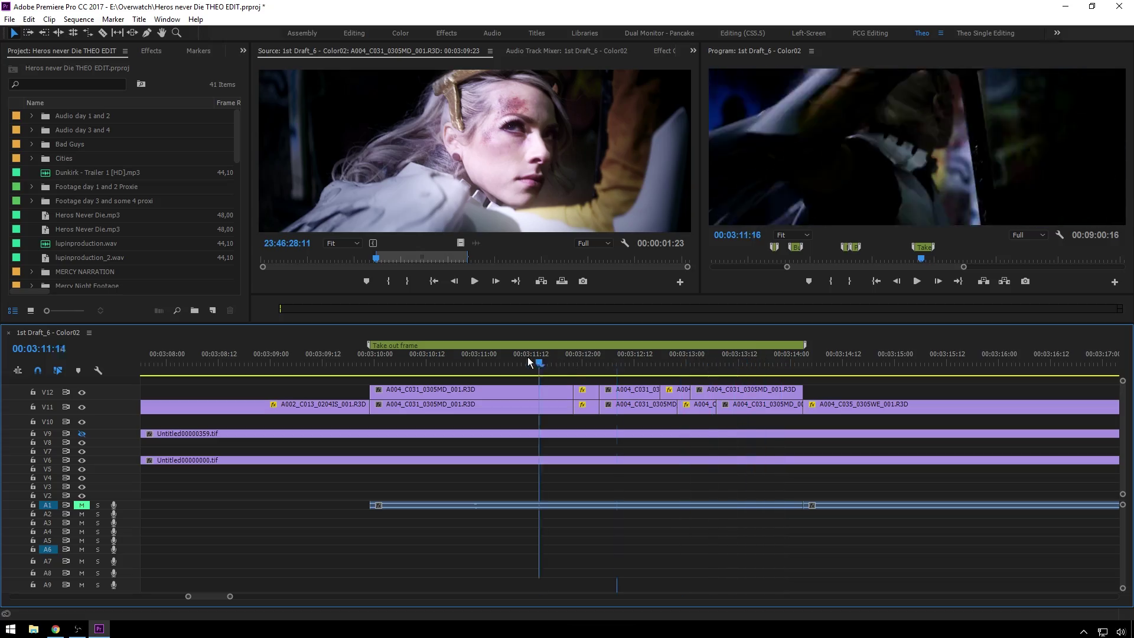
pyautogui.moveTo(664, 361)
pyautogui.mouseDown()
pyautogui.moveTo(760, 362)
pyautogui.moveTo(647, 362)
pyautogui.mouseUp()
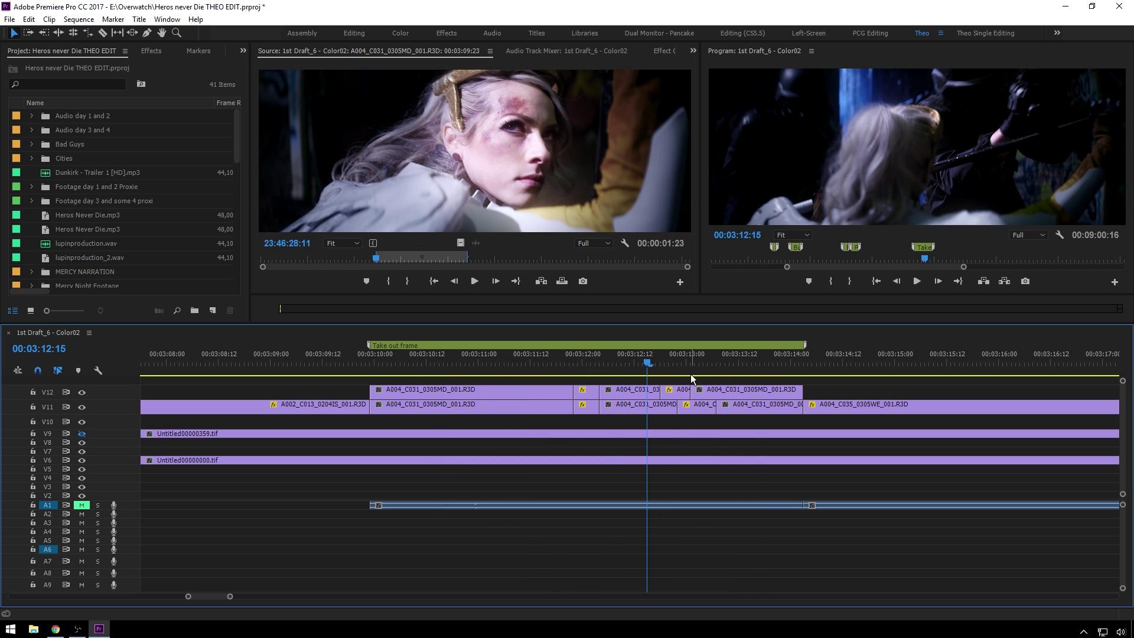